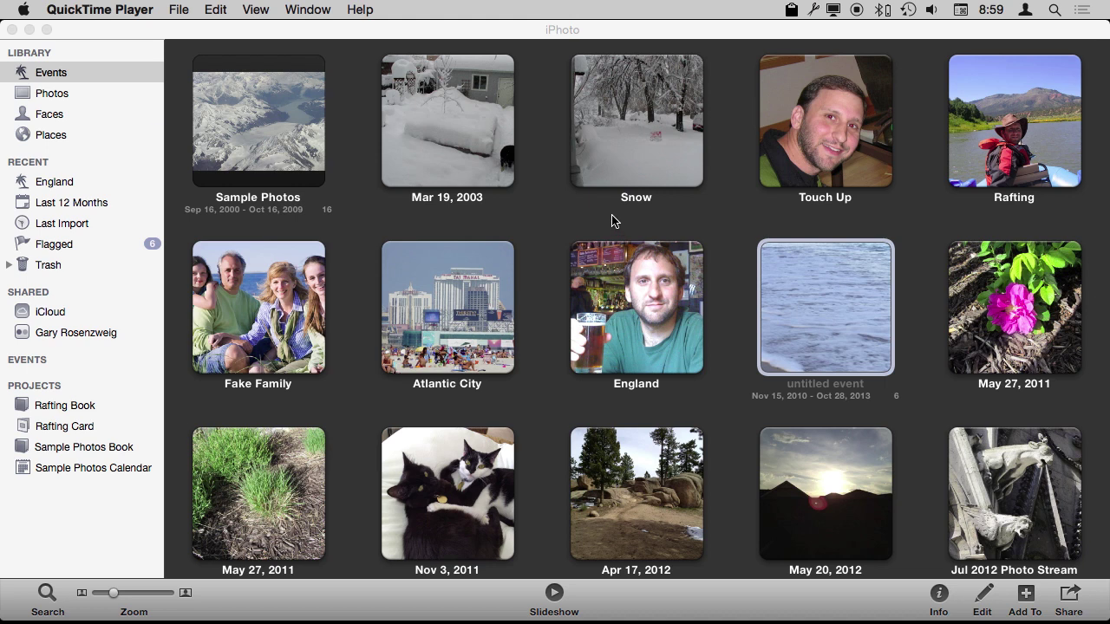
# Search the iPhoto library for 'mov' to find the movies, then clear the search.
pyautogui.click(413, 234)
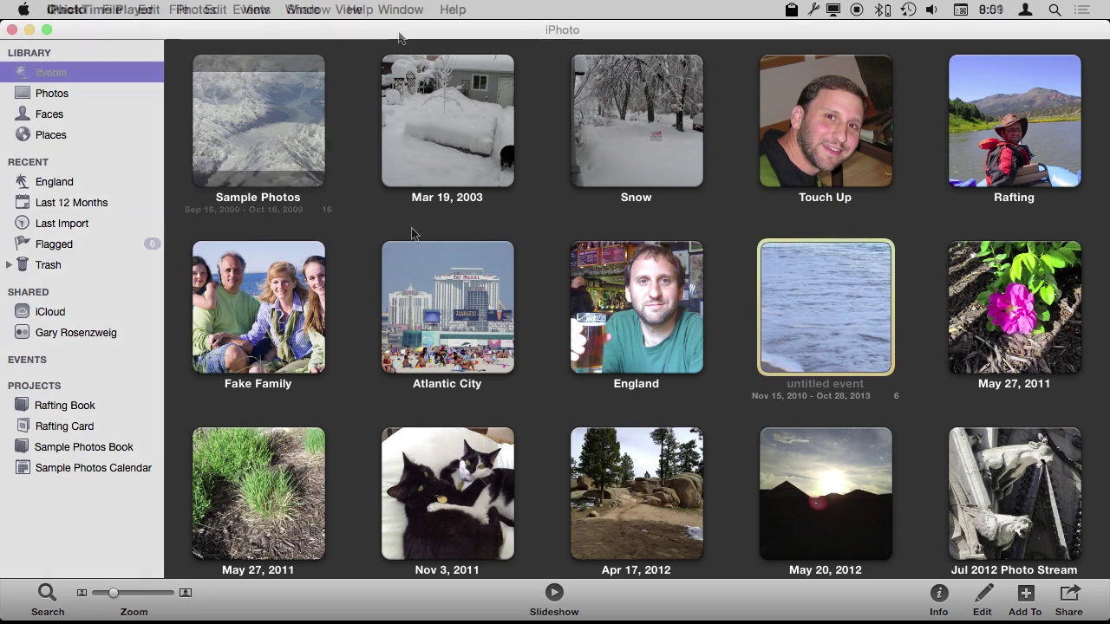
pyautogui.click(69, 604)
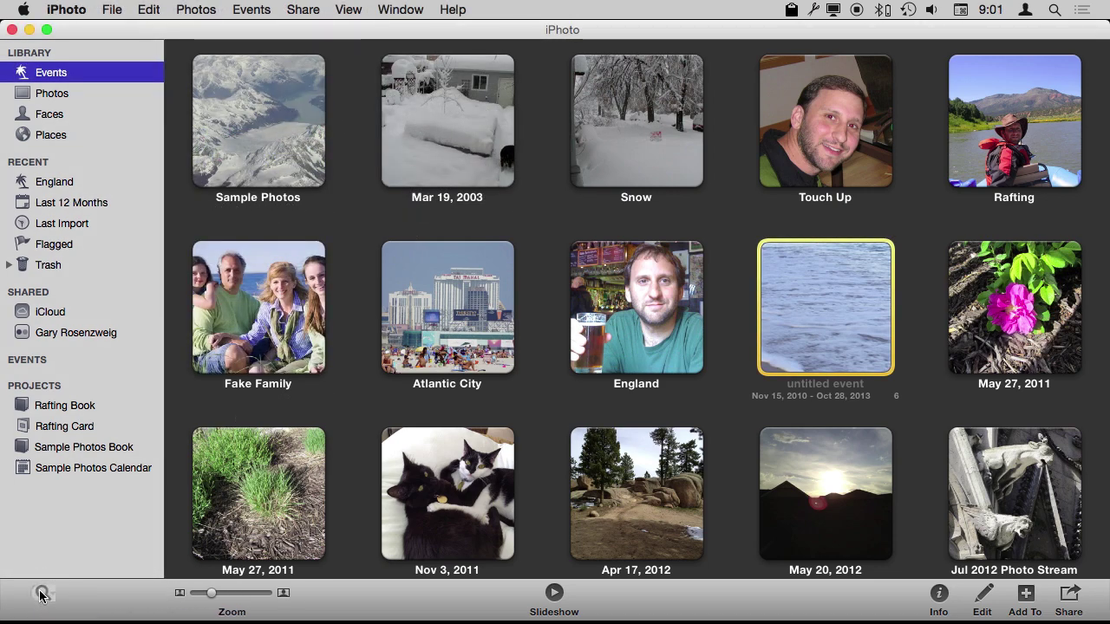
pyautogui.write('mov')
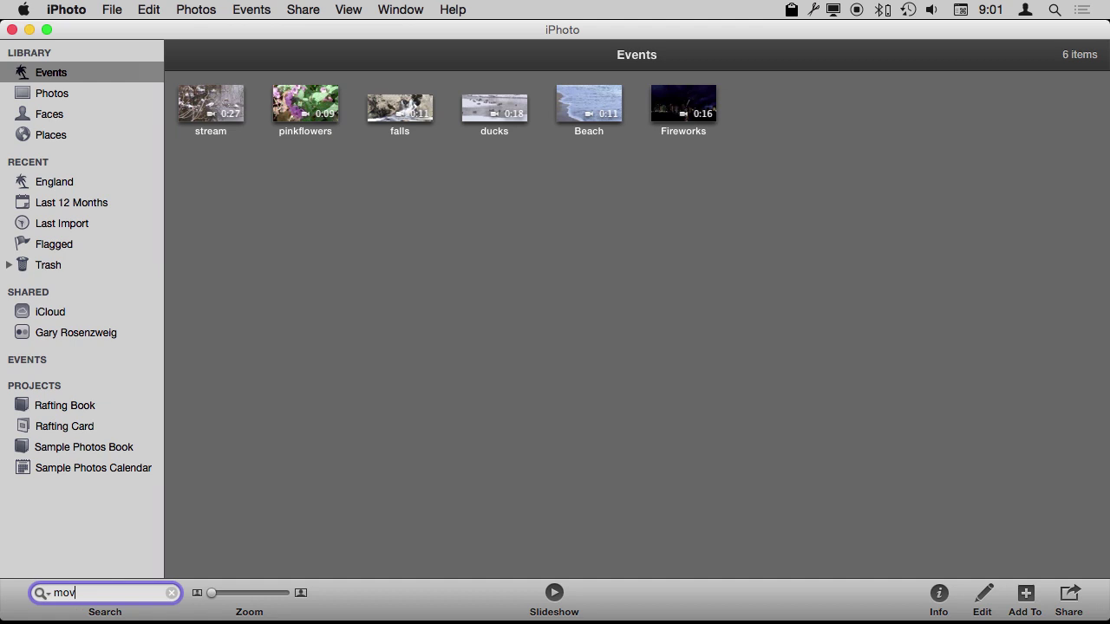
pyautogui.press('BackSpace')
pyautogui.press('BackSpace')
pyautogui.press('BackSpace')
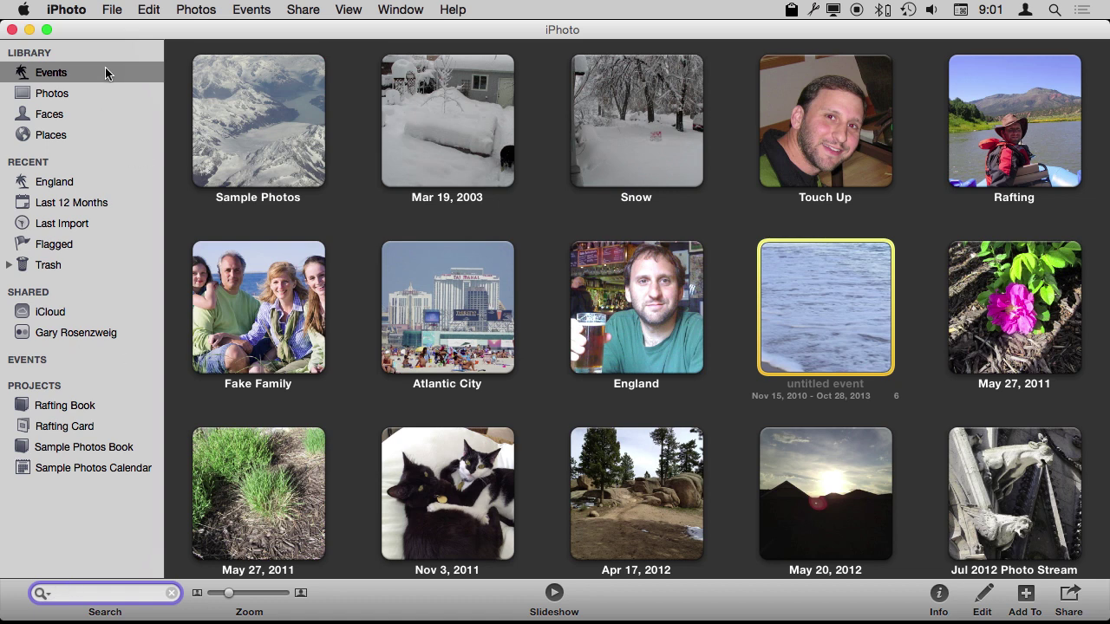
# Create a 'Videos' smart album with the rule Photo is Movie, then exit full screen.
pyautogui.click(112, 10)
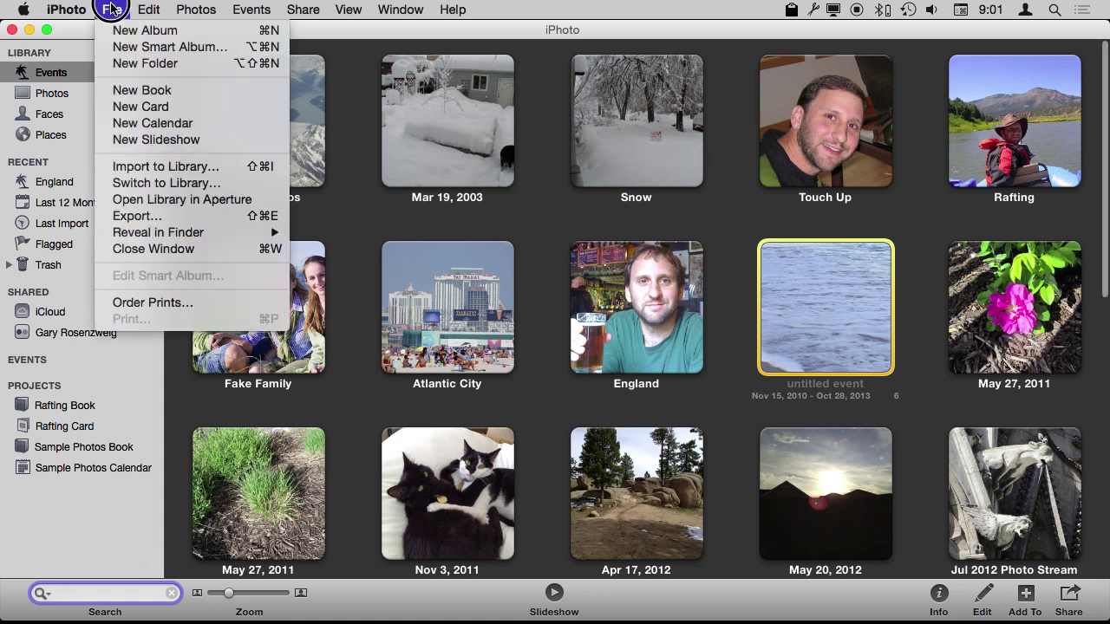
pyautogui.click(129, 45)
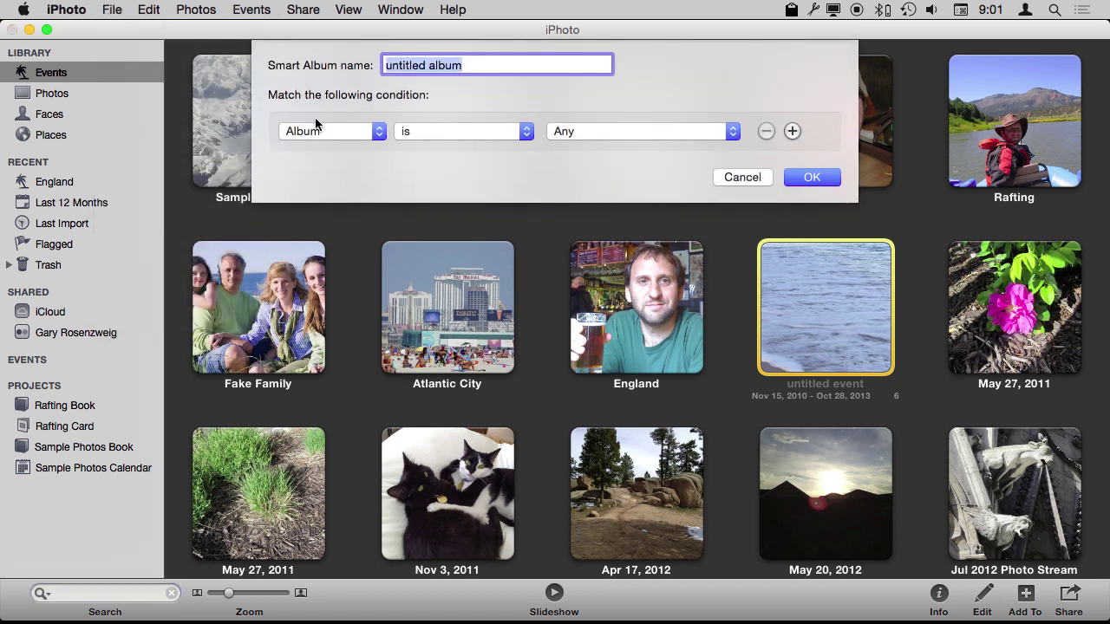
pyautogui.click(326, 136)
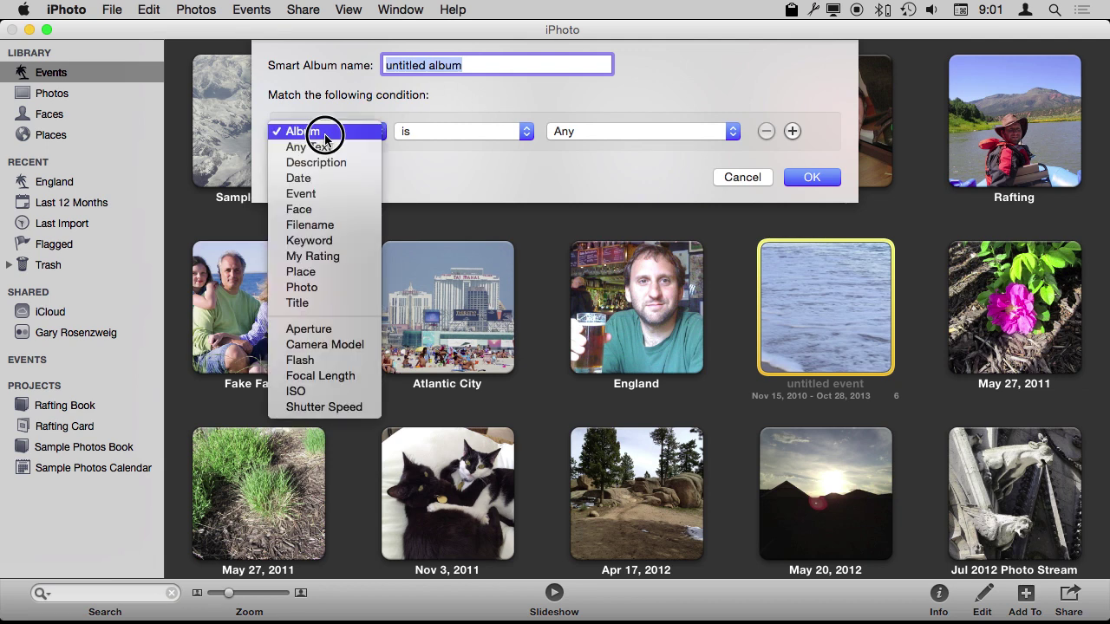
pyautogui.click(305, 287)
pyautogui.click(596, 131)
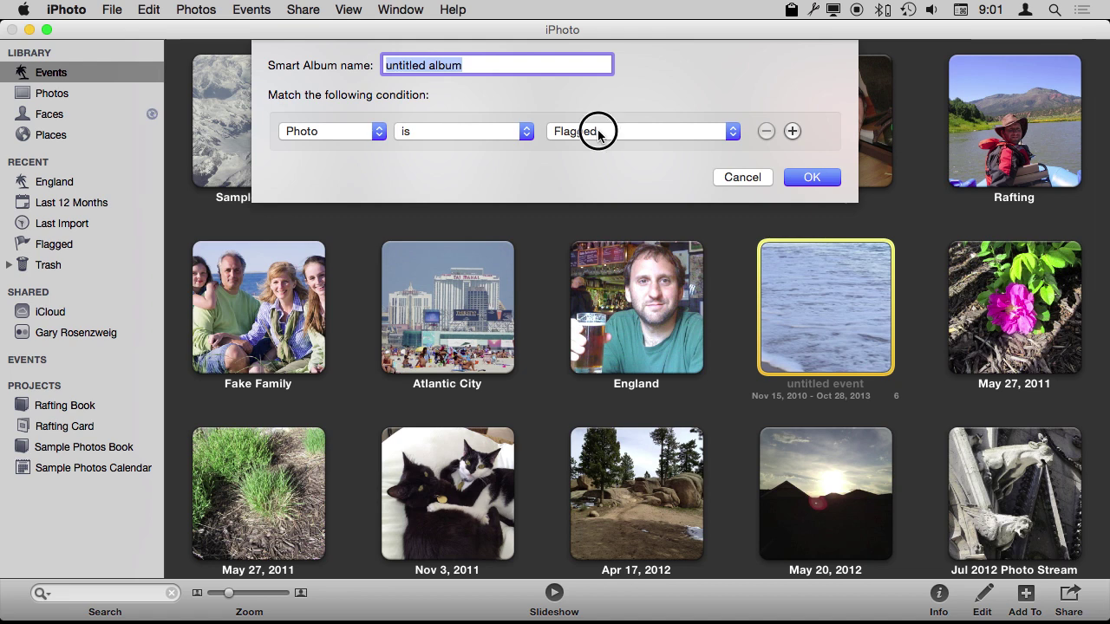
pyautogui.click(597, 178)
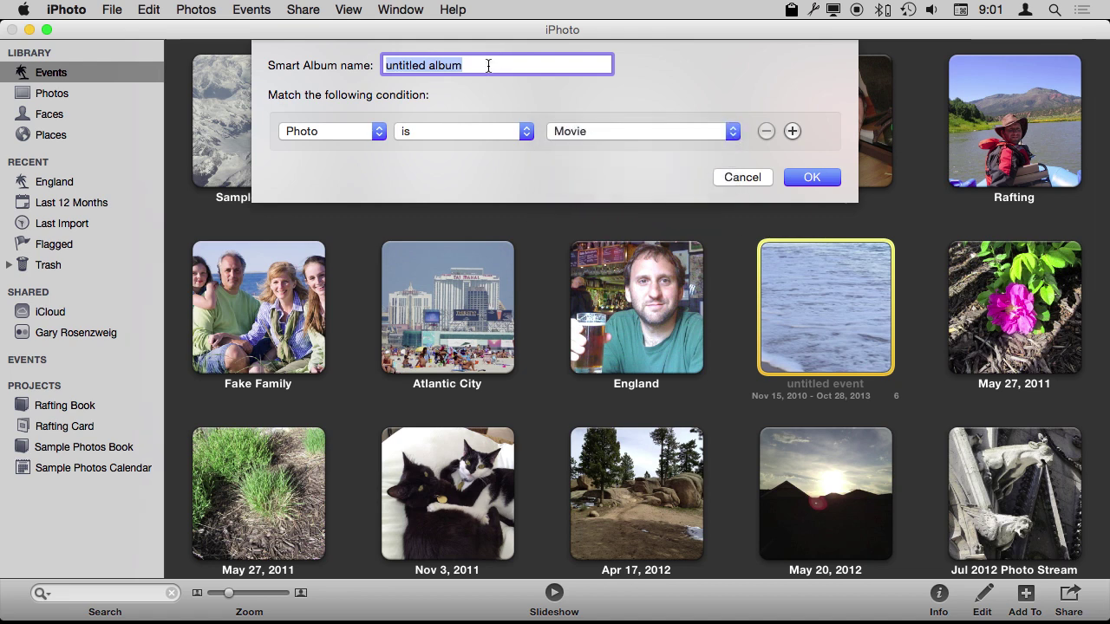
pyautogui.write('Vie')
pyautogui.press('BackSpace')
pyautogui.write('deo')
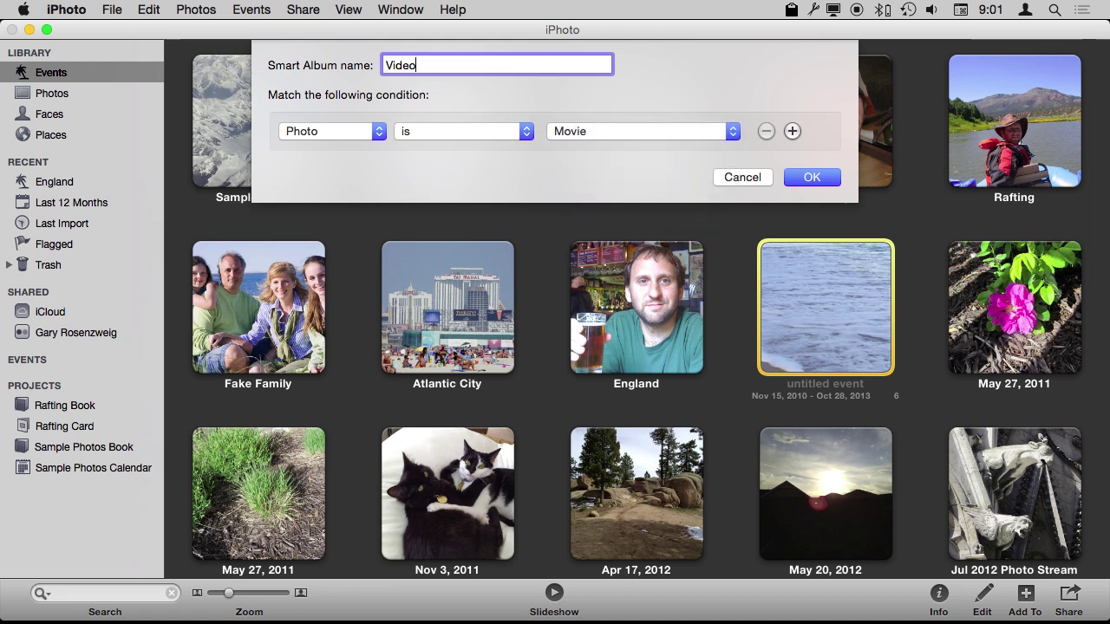
pyautogui.write('s')
pyautogui.click(812, 177)
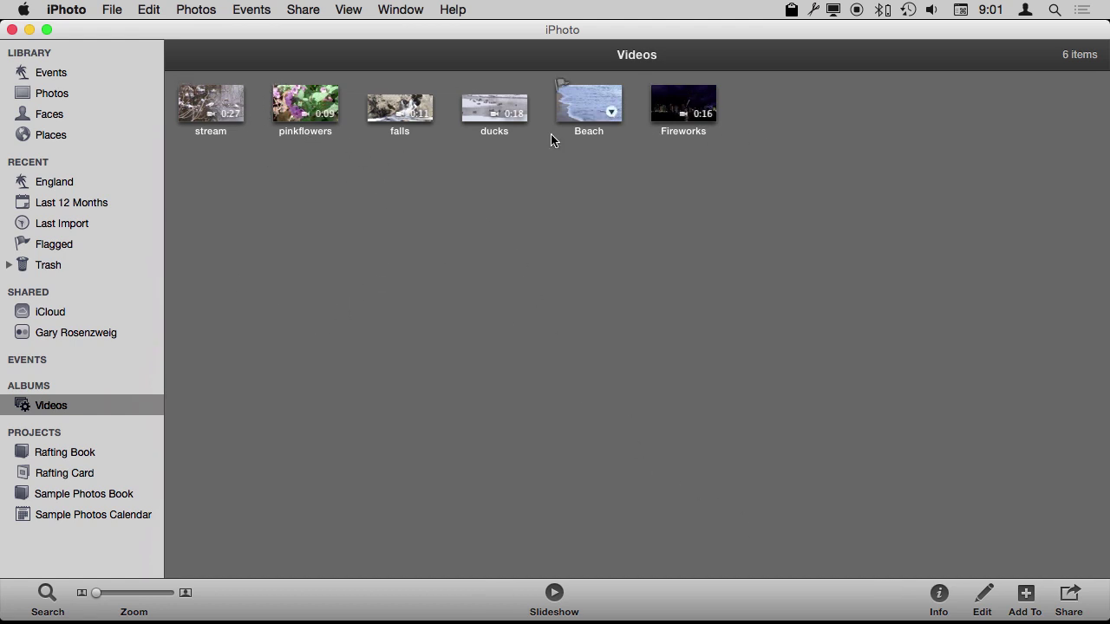
pyautogui.click(47, 30)
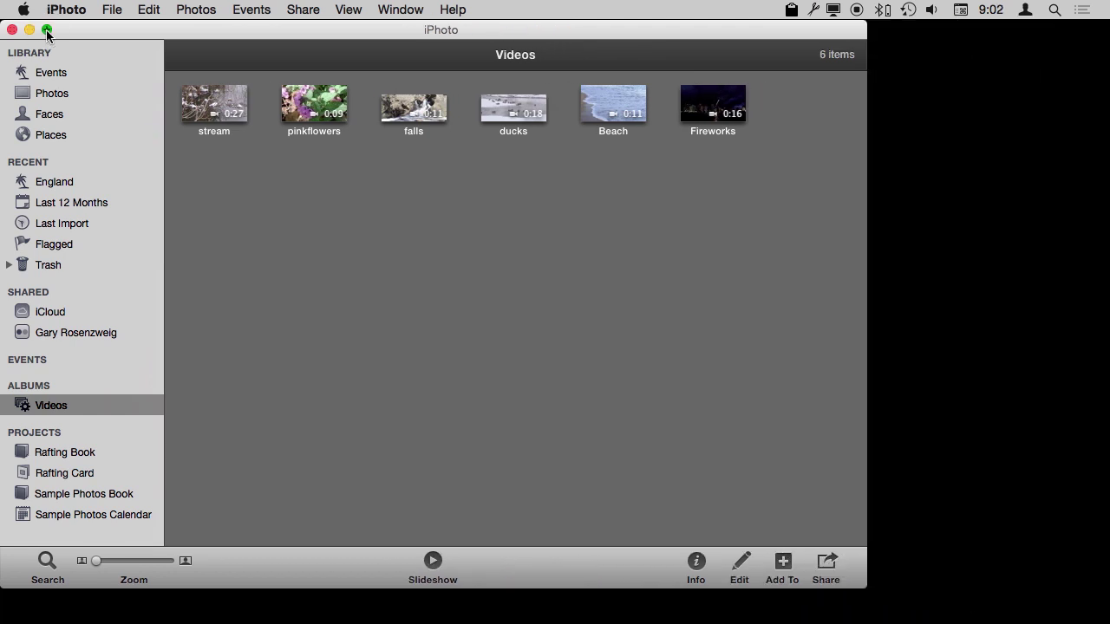
# Create a new folder named 'My Videos' on the desktop.
pyautogui.click(972, 133)
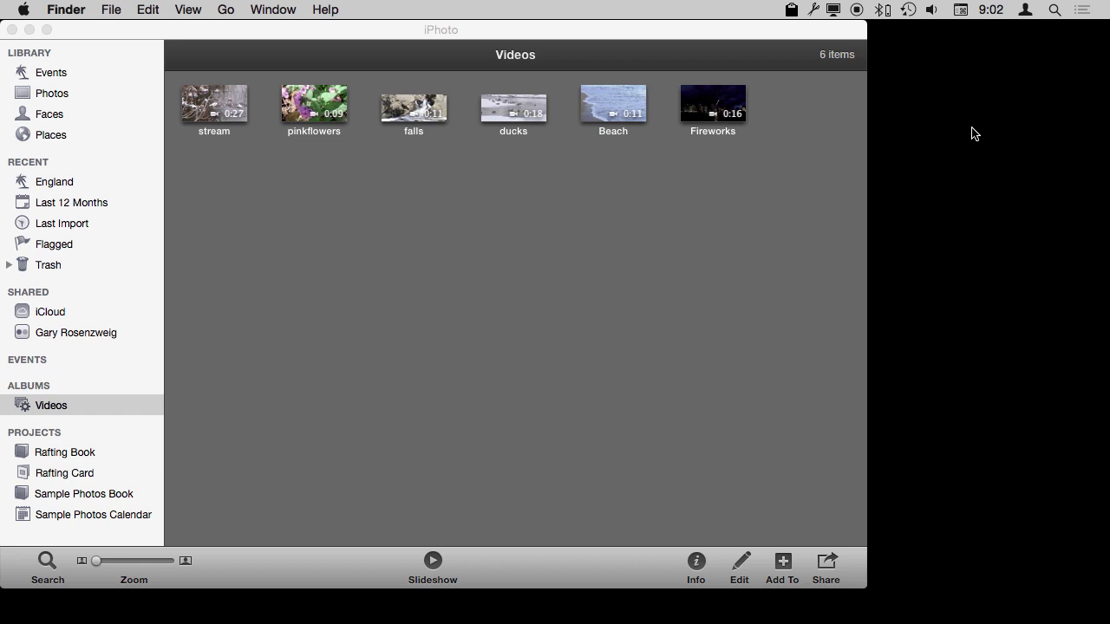
pyautogui.press('super+shift+n')
pyautogui.write('M')
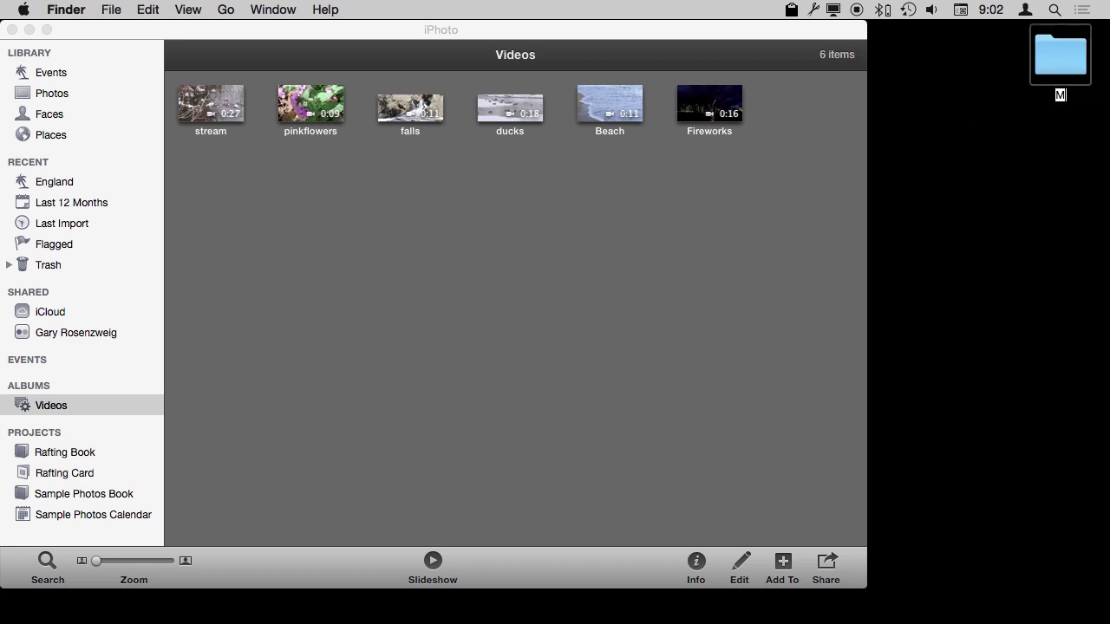
pyautogui.write('y Videos')
pyautogui.press('Return')
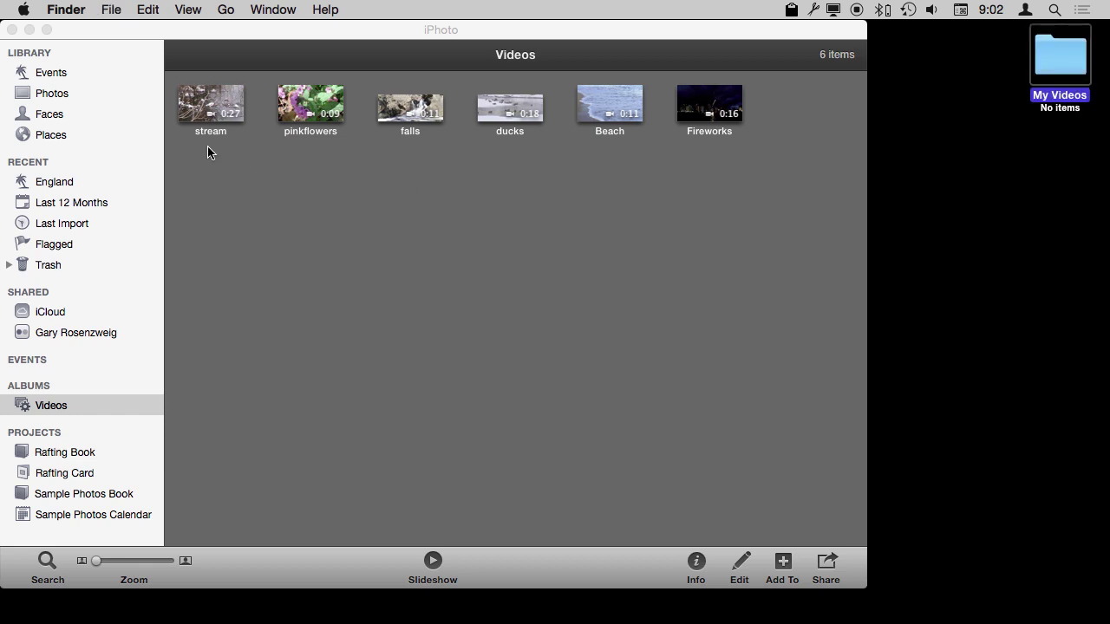
# Drag all six iPhoto videos into My Videos and verify the copied files.
pyautogui.click(538, 111)
pyautogui.moveTo(741, 177)
pyautogui.mouseDown()
pyautogui.moveTo(189, 84)
pyautogui.moveTo(1059, 67)
pyautogui.mouseUp()
pyautogui.doubleClick(1060, 61)
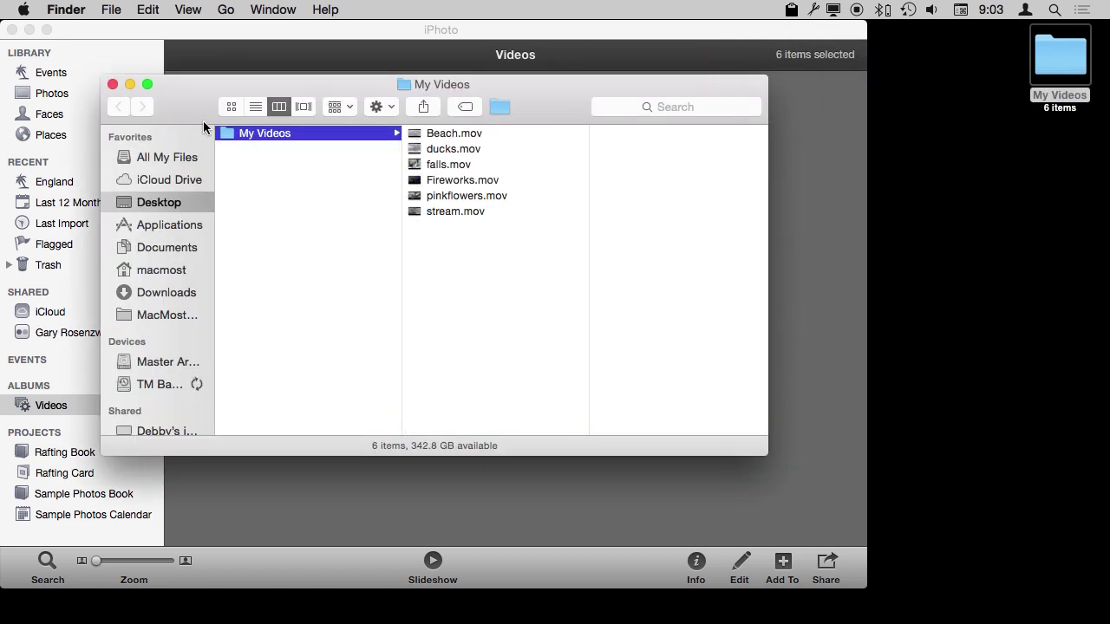
pyautogui.click(112, 84)
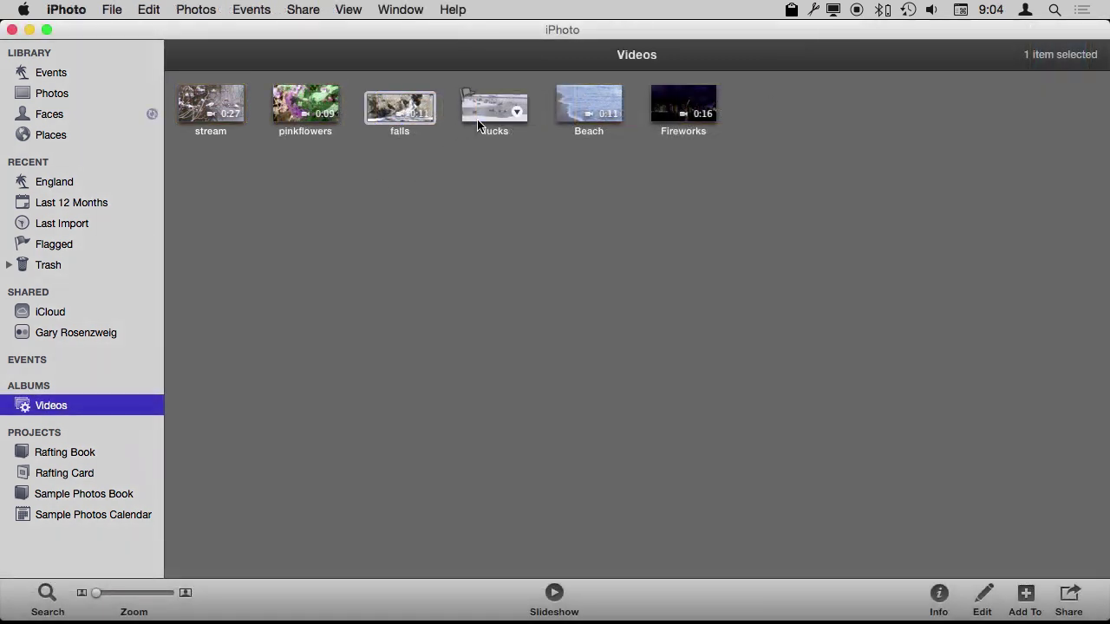
pyautogui.click(483, 107)
pyautogui.moveTo(177, 178); pyautogui.dragTo(726, 90)
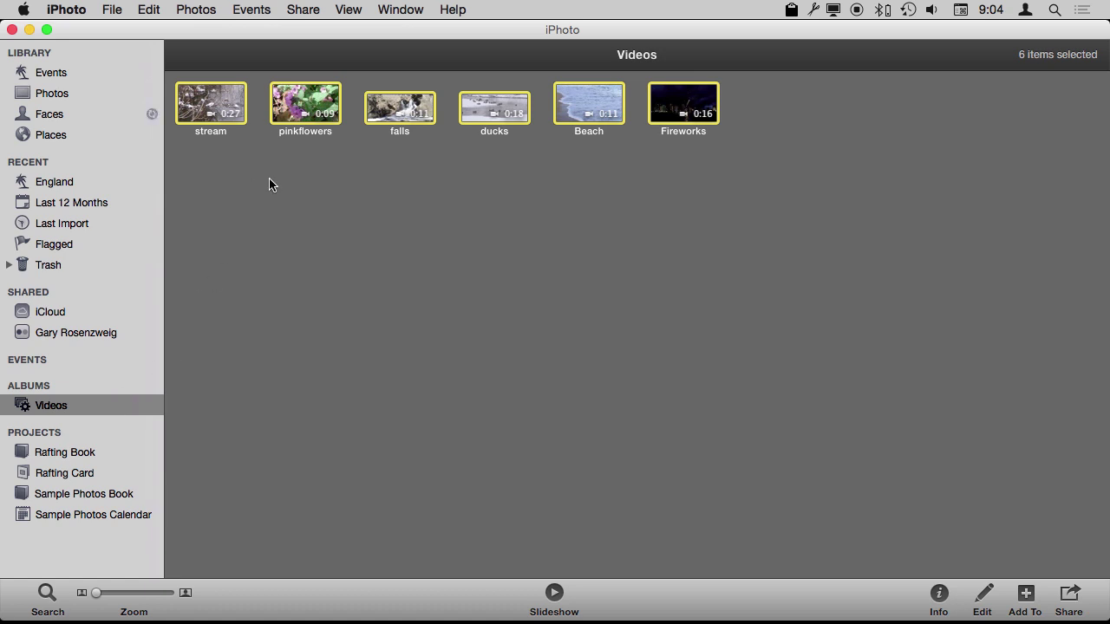
pyautogui.click(237, 160)
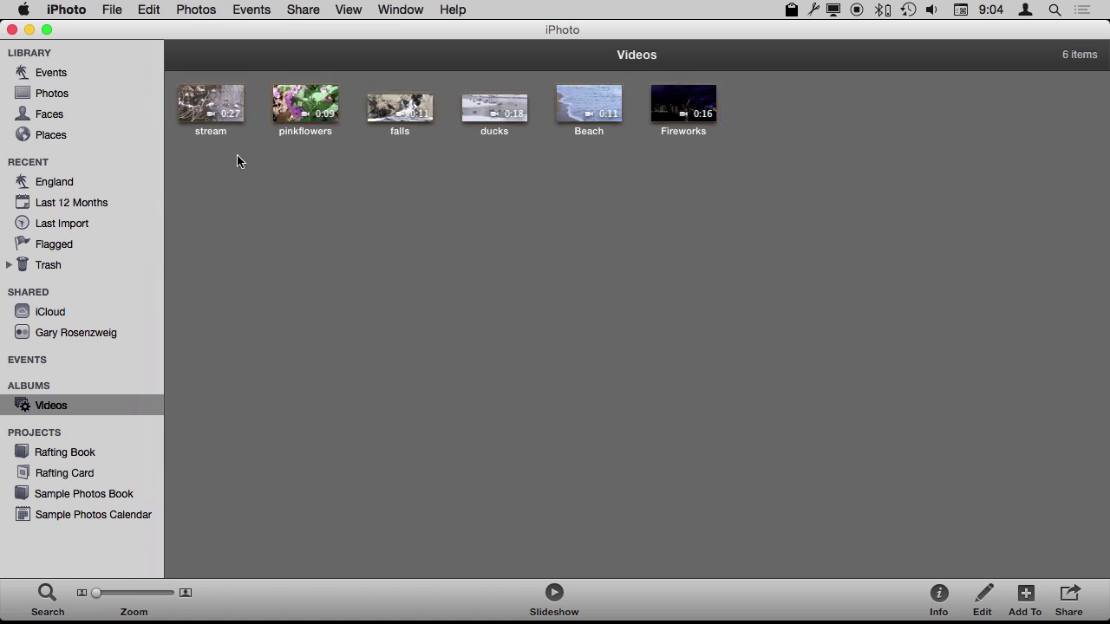
pyautogui.click(297, 93)
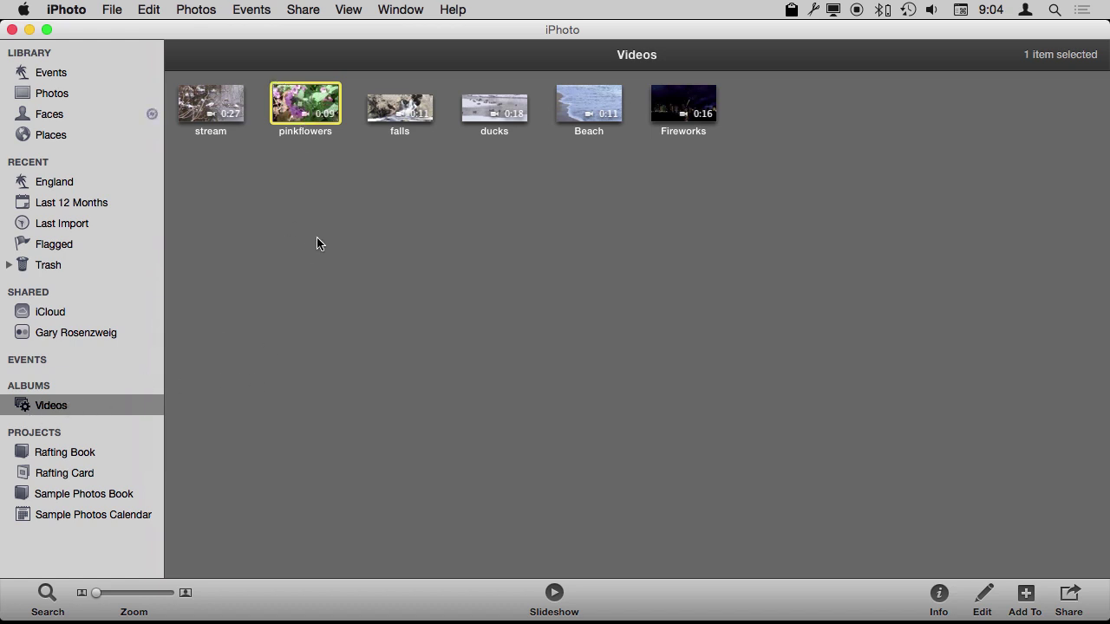
pyautogui.click(303, 182)
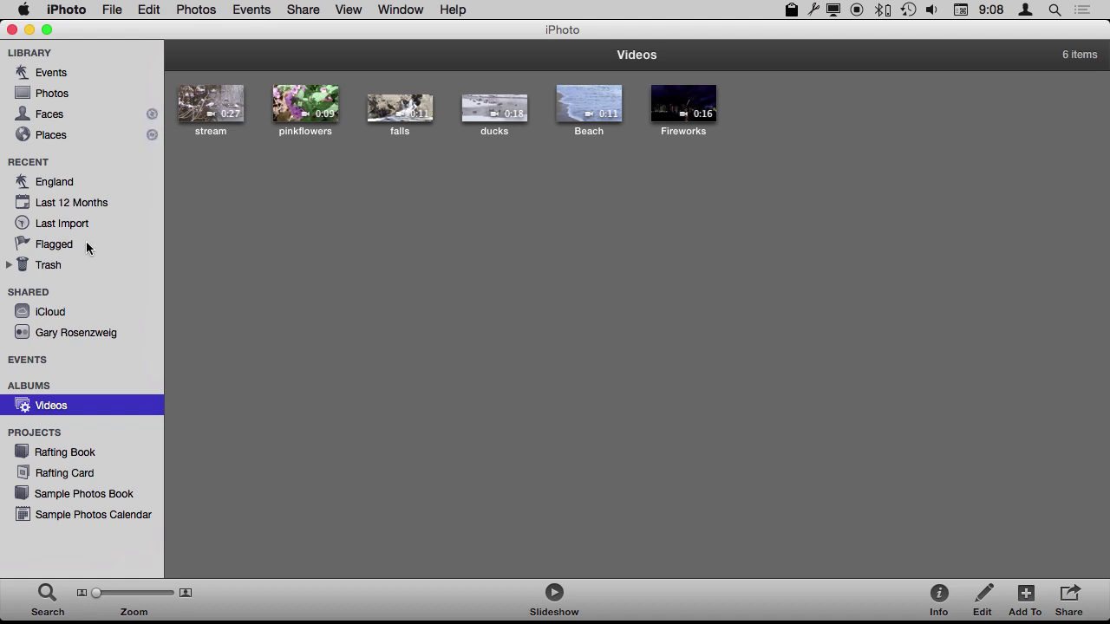
# Select all six clips in the Videos album and flag them via the Photos menu.
pyautogui.click(48, 248)
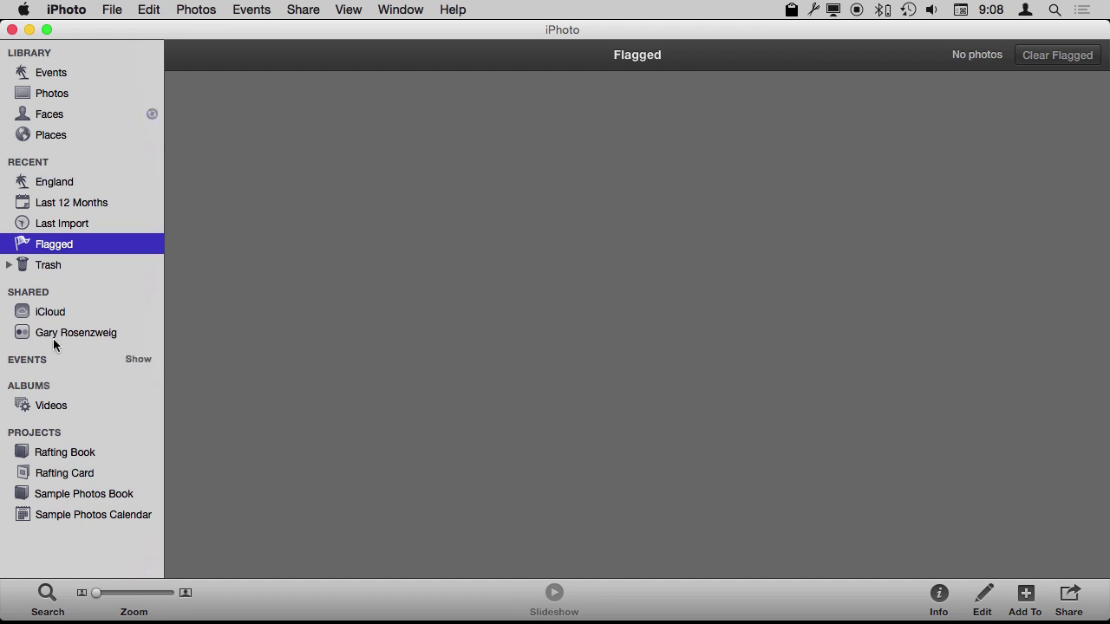
pyautogui.click(48, 405)
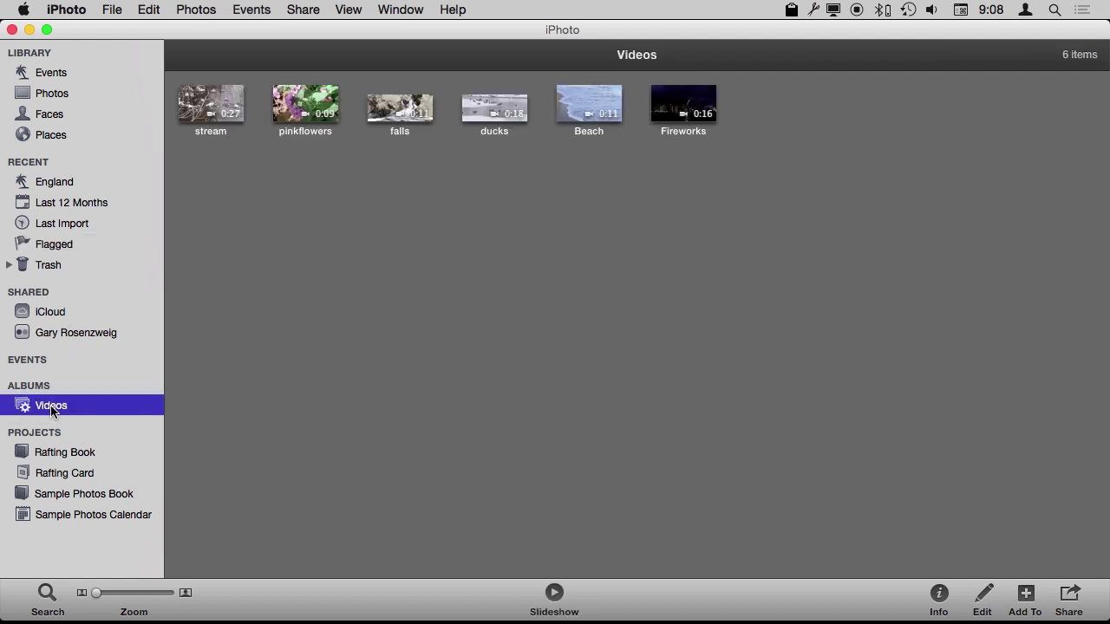
pyautogui.moveTo(199, 181); pyautogui.dragTo(837, 82)
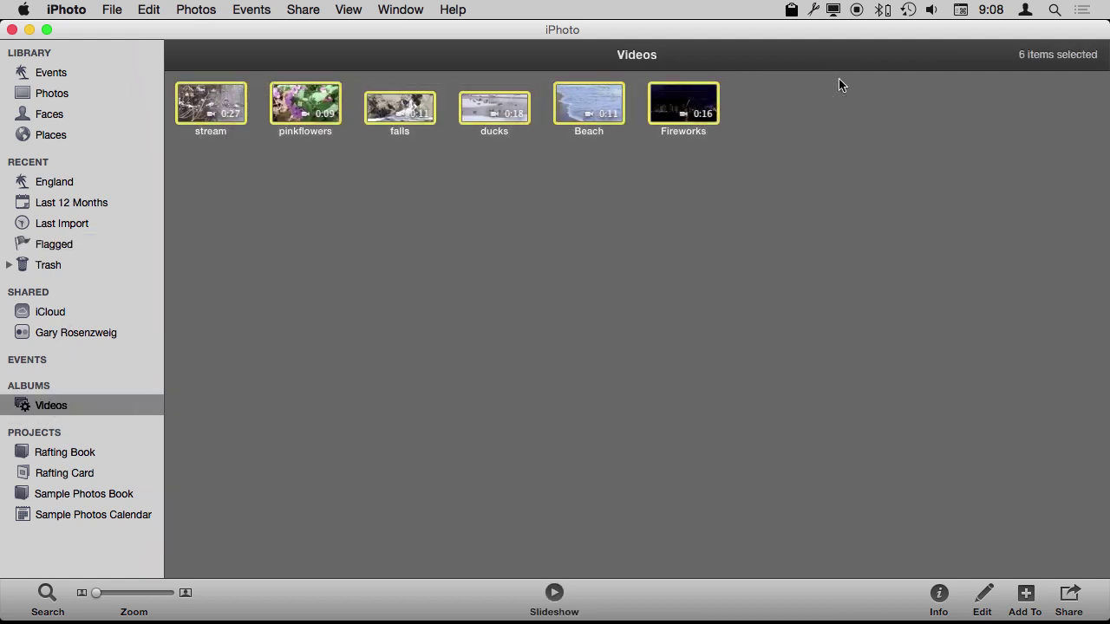
pyautogui.click(196, 9)
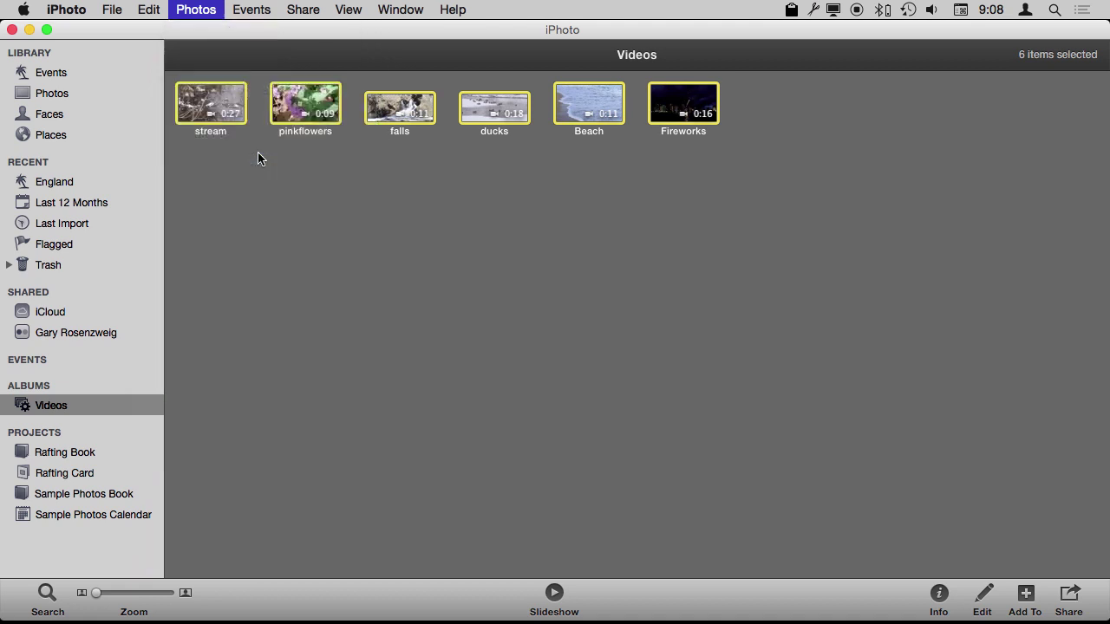
pyautogui.click(46, 245)
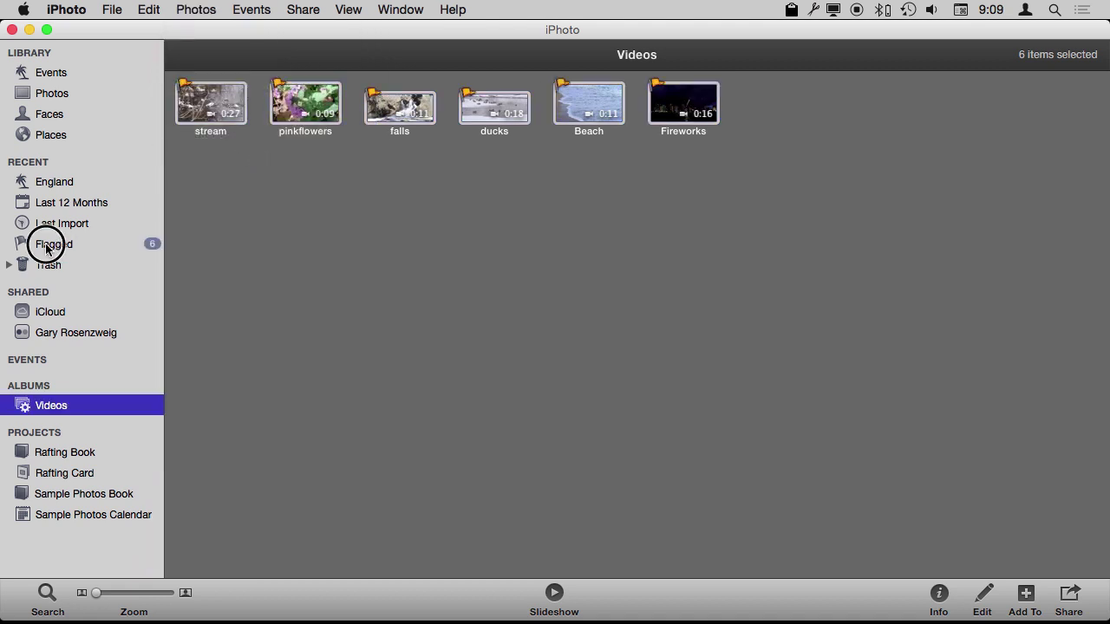
pyautogui.click(54, 405)
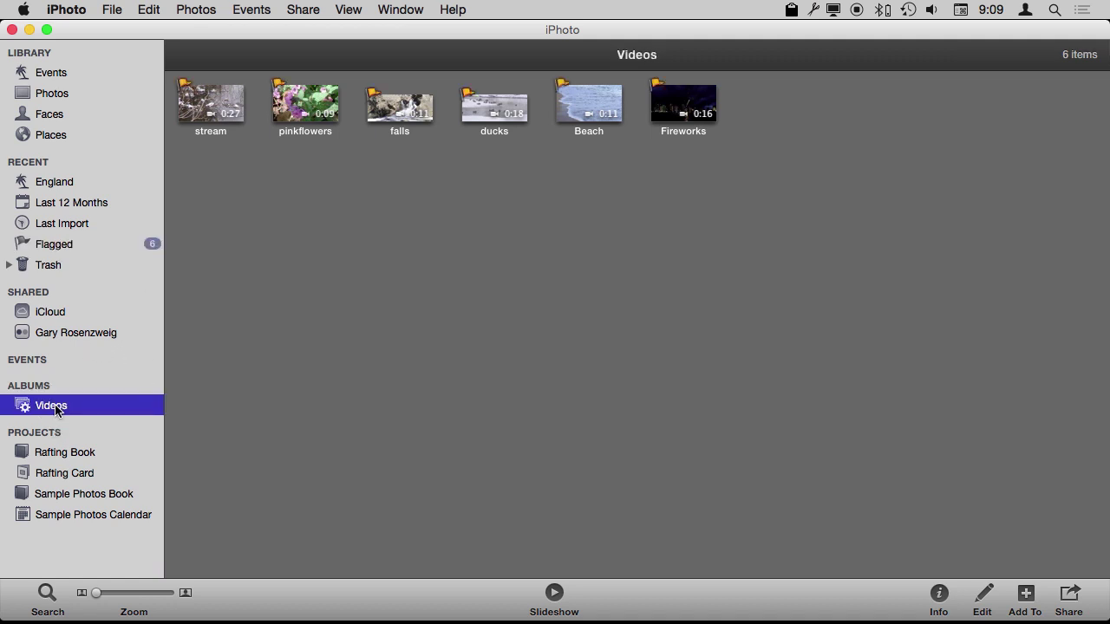
# Use Move Flagged to Trash on the six flagged videos and confirm the move.
pyautogui.click(197, 8)
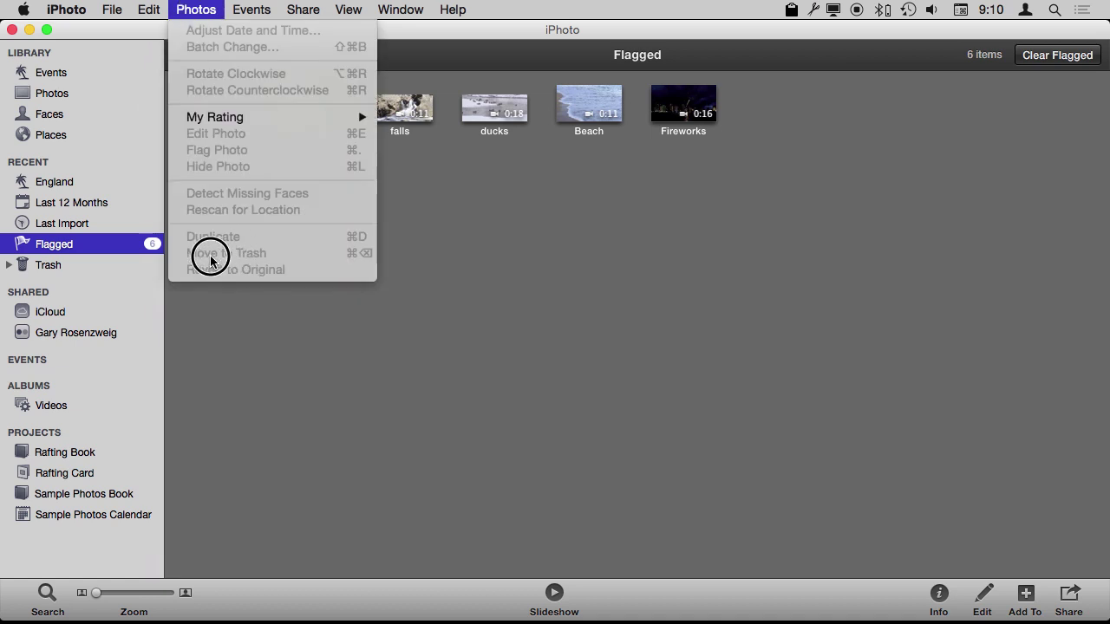
pyautogui.press('ctrl')
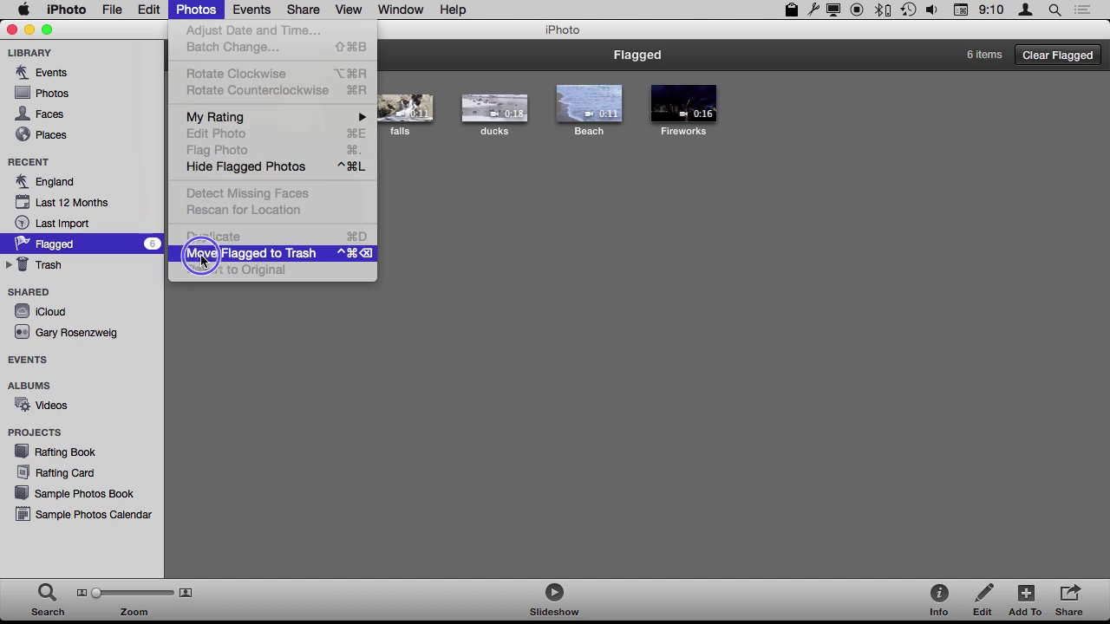
pyautogui.click(330, 254)
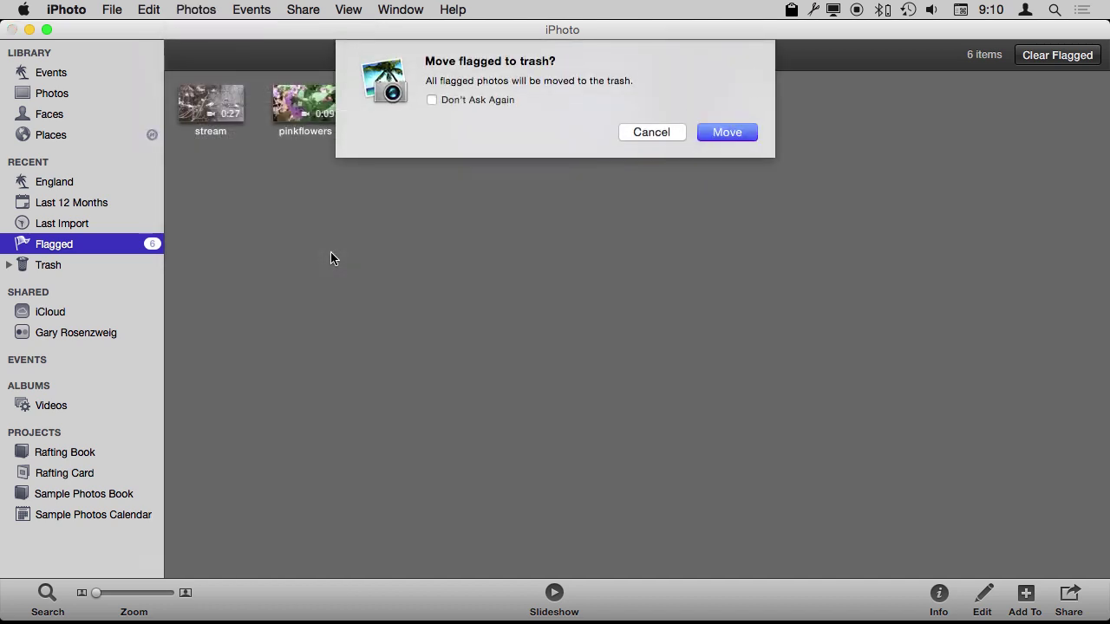
pyautogui.click(726, 132)
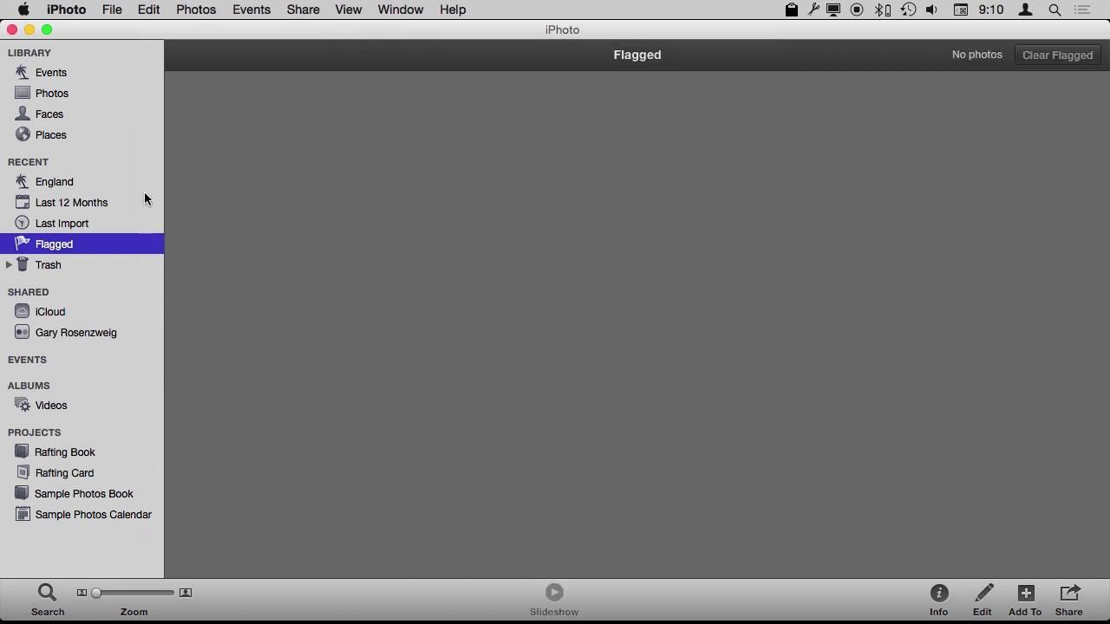
# Display the contents of the iPhoto Trash.
pyautogui.click(48, 264)
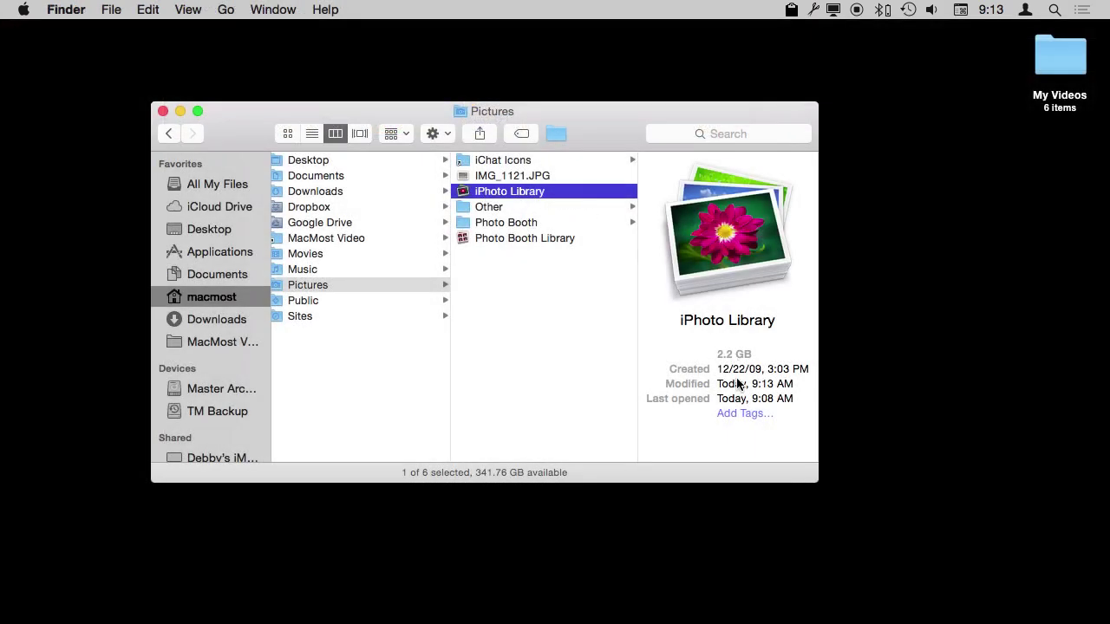
pyautogui.moveTo(581, 620)
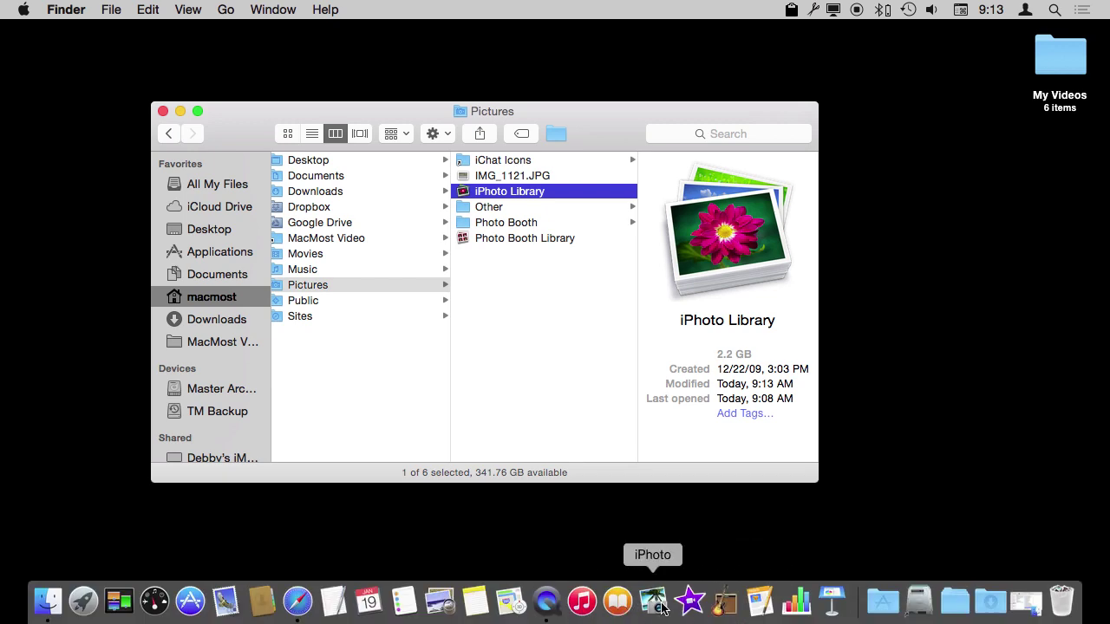
# Relaunch iPhoto from the Dock and confirm permanently emptying its Trash.
pyautogui.click(657, 603)
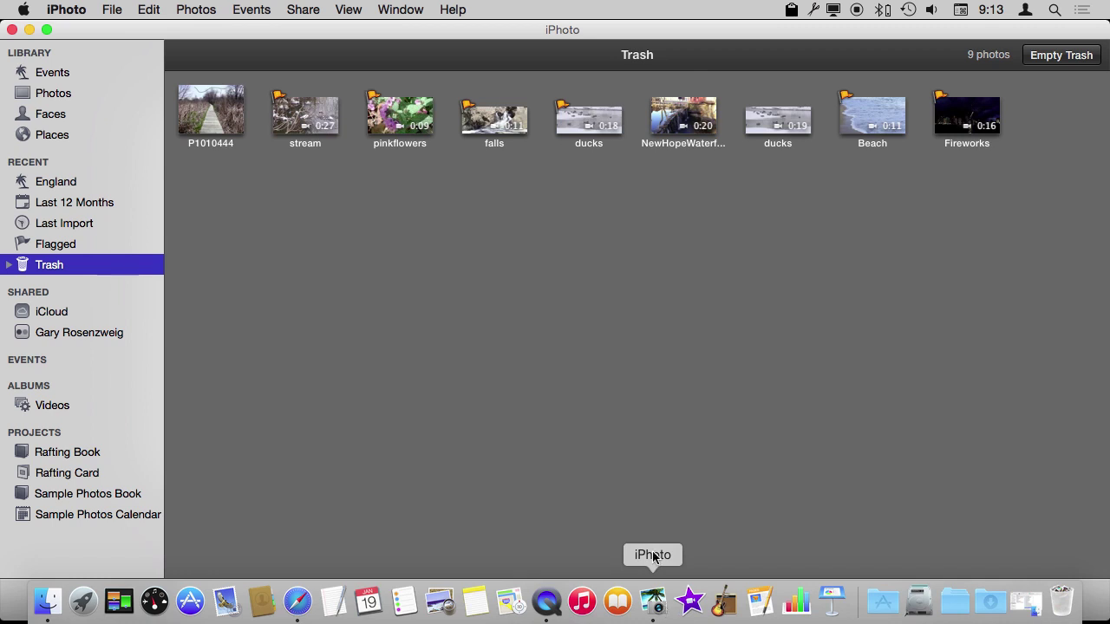
pyautogui.click(1059, 59)
pyautogui.click(675, 125)
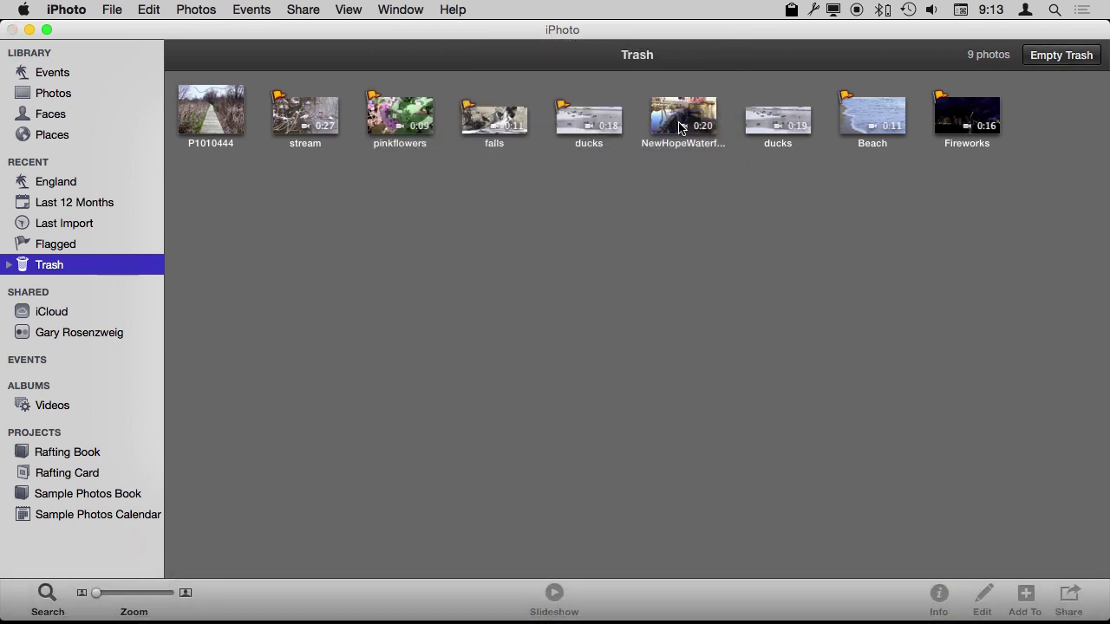